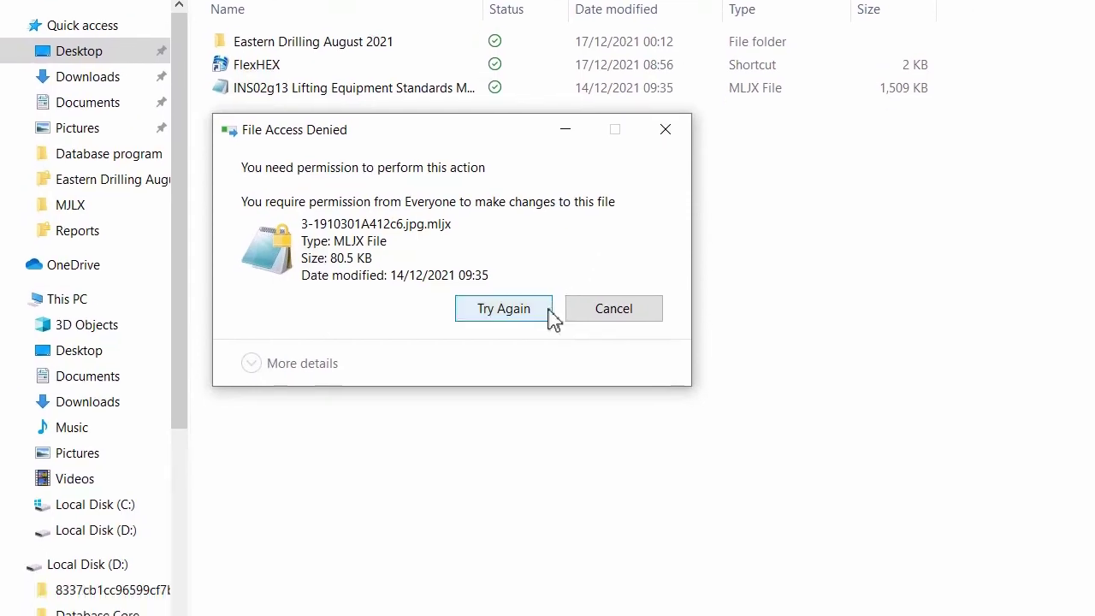
- Review the permissions of each group and user in the security properties of 3-1910301A412c6.jpg.mljx
left_click(548, 318)
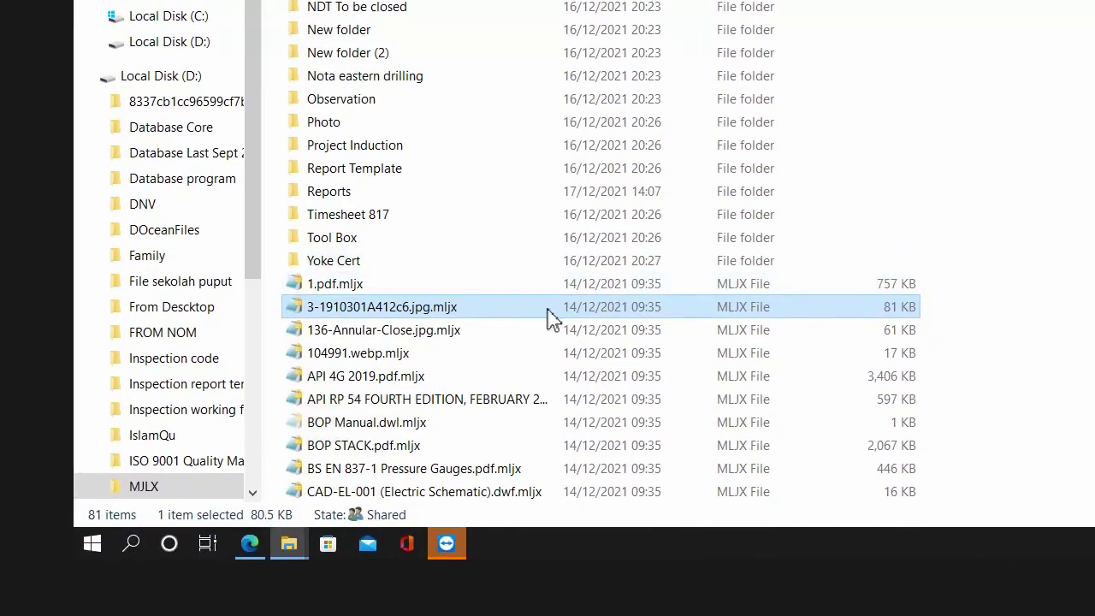
right_click(551, 315)
left_click(553, 308)
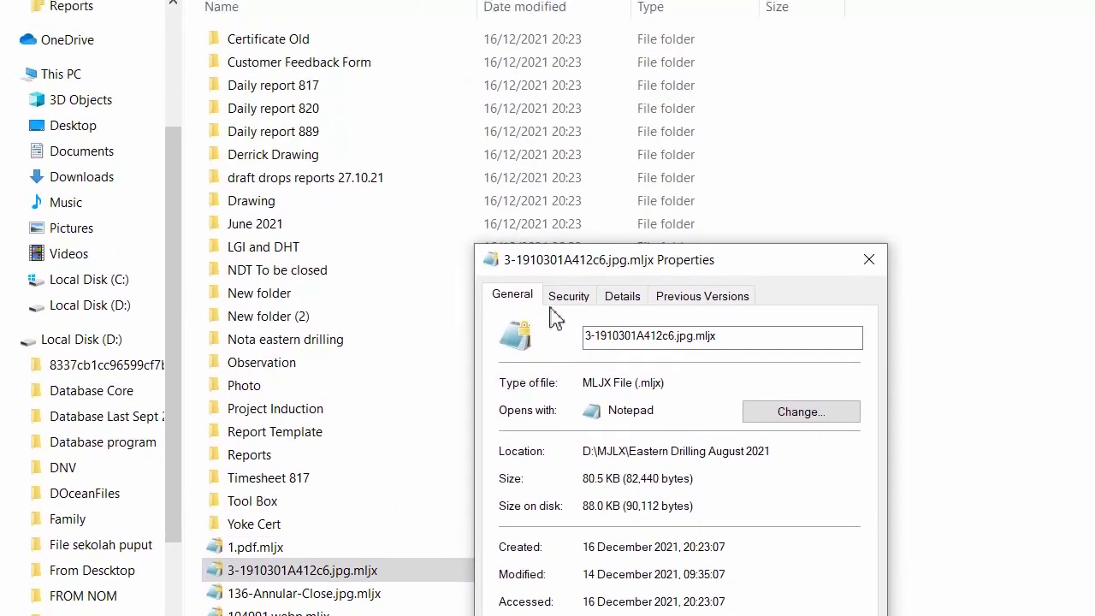
left_click(563, 300)
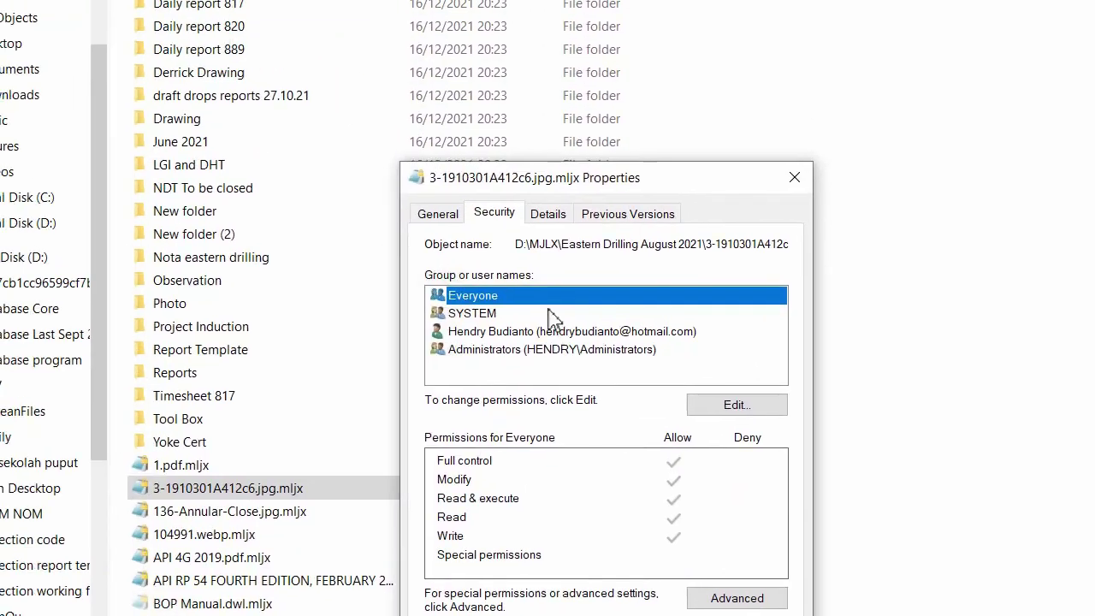
key("Down")
key("Down")
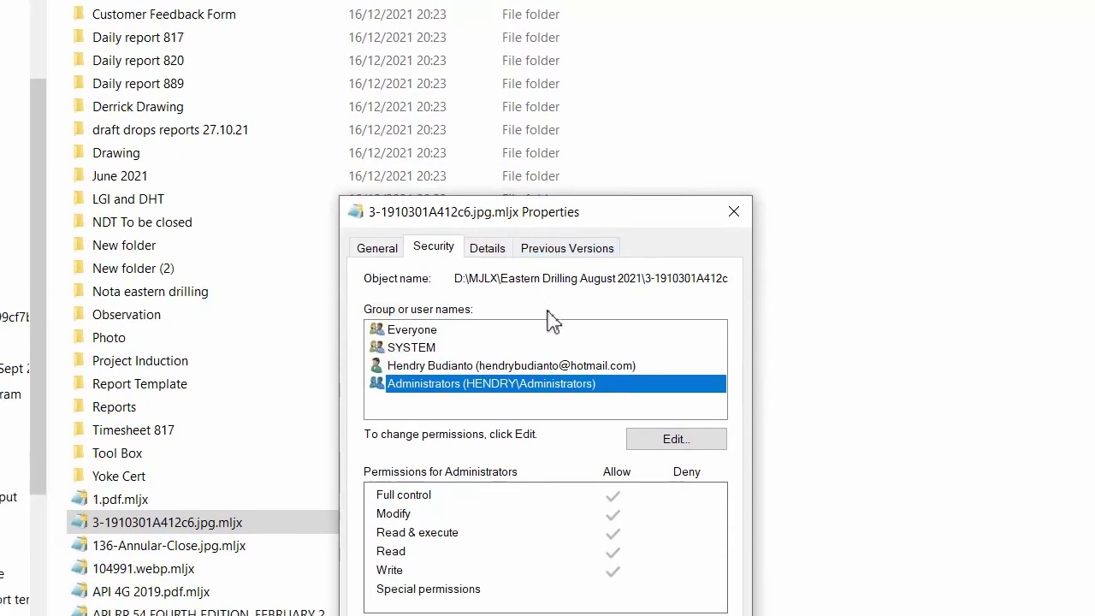
key("Up")
key("Up")
key("Up")
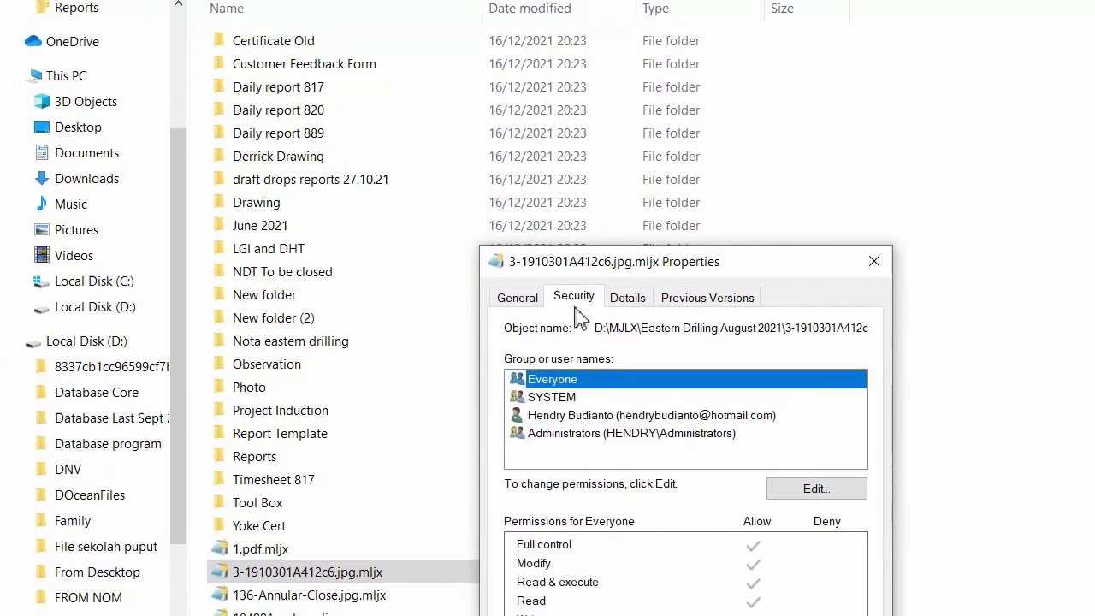
left_click(874, 261)
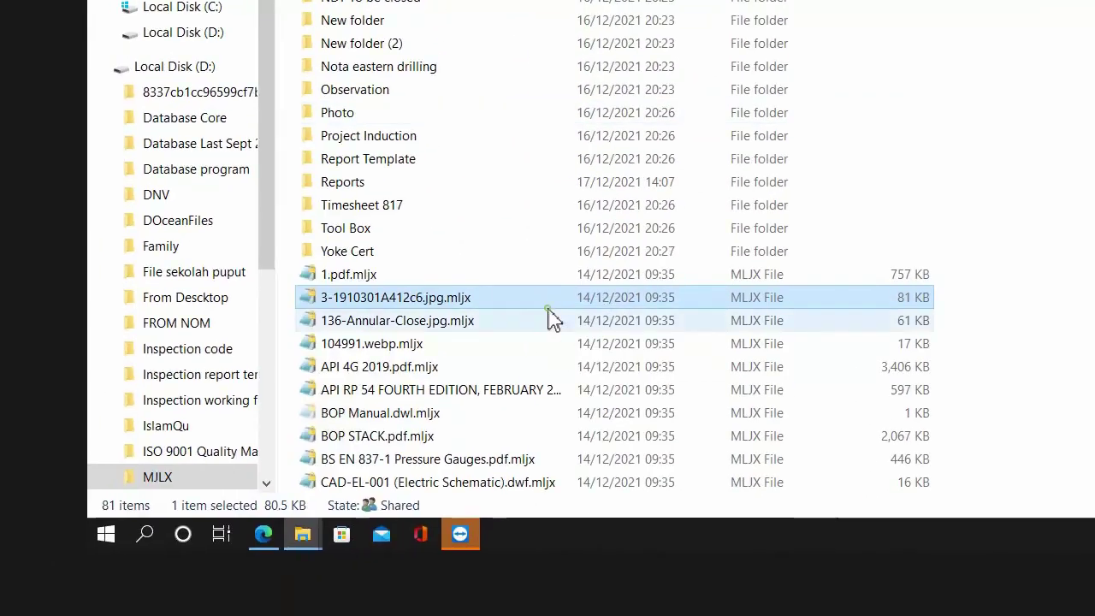
- Try to open 136-Annular-Close.jpg.mljx in Notepad, and close Notepad
left_click(461, 591)
double_click(552, 320)
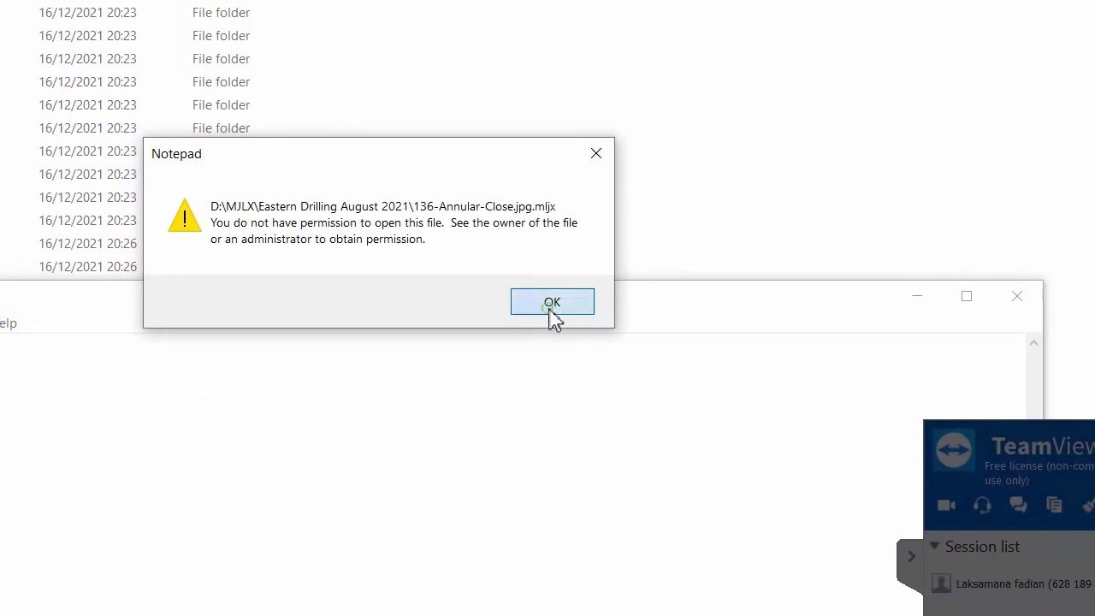
left_click(547, 317)
left_click(1012, 311)
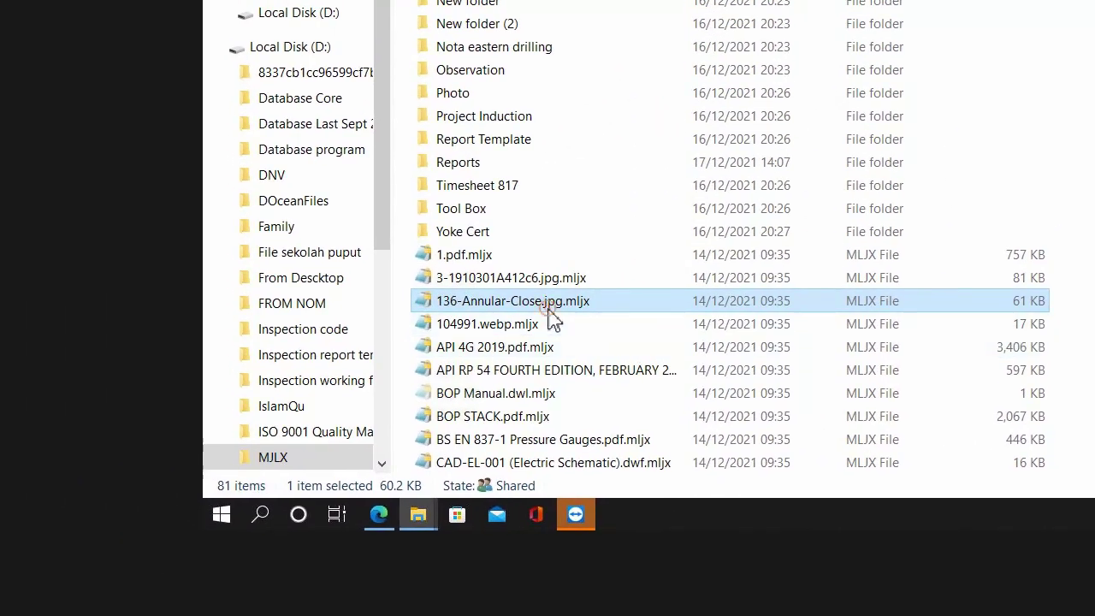
right_click(549, 312)
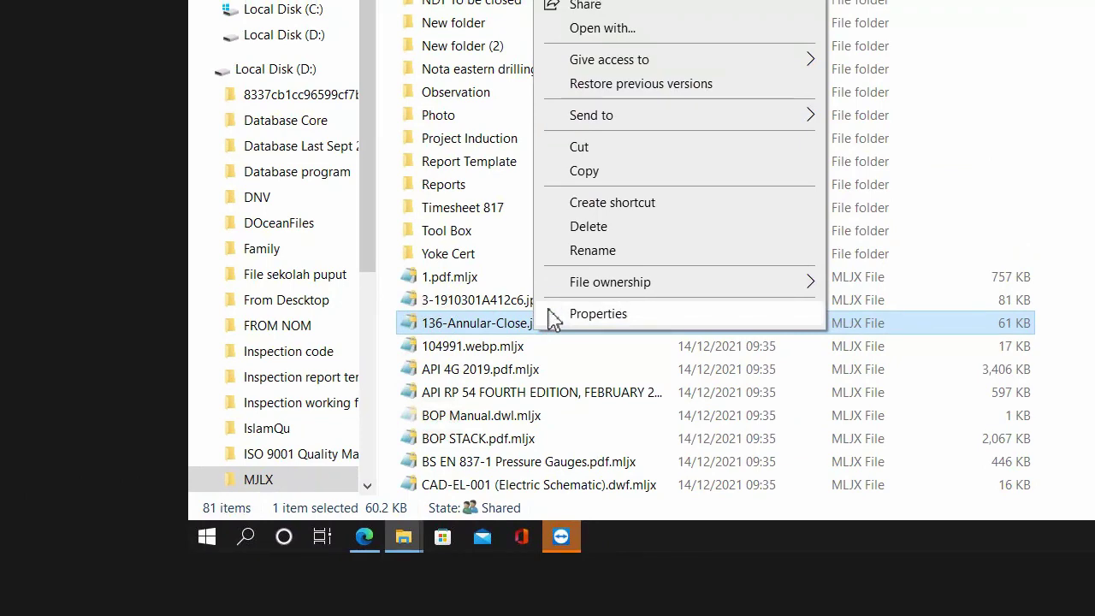
left_click(598, 314)
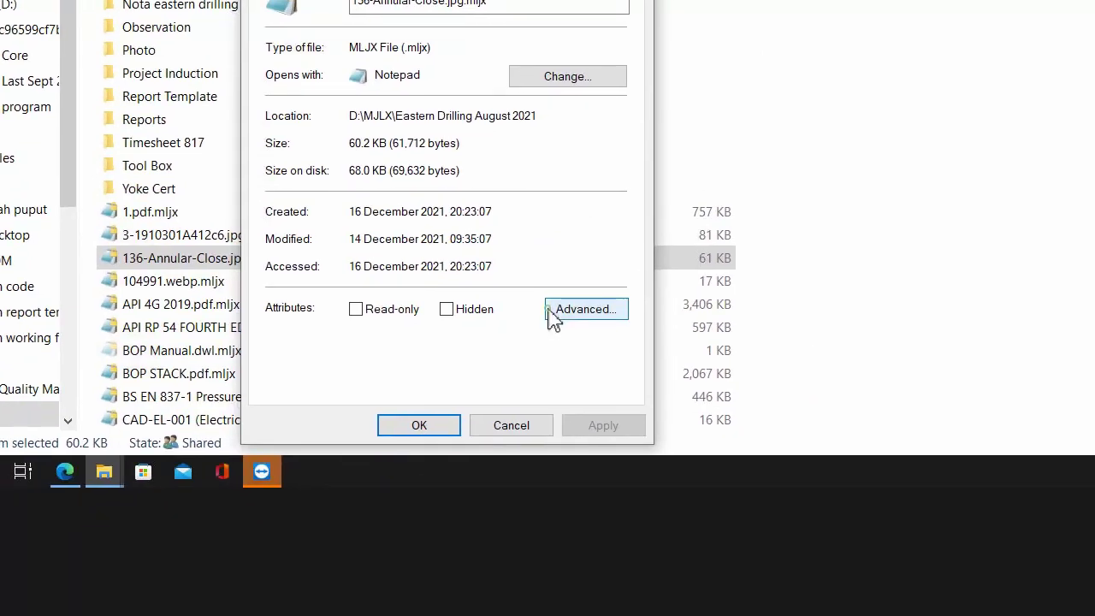
left_click(552, 313)
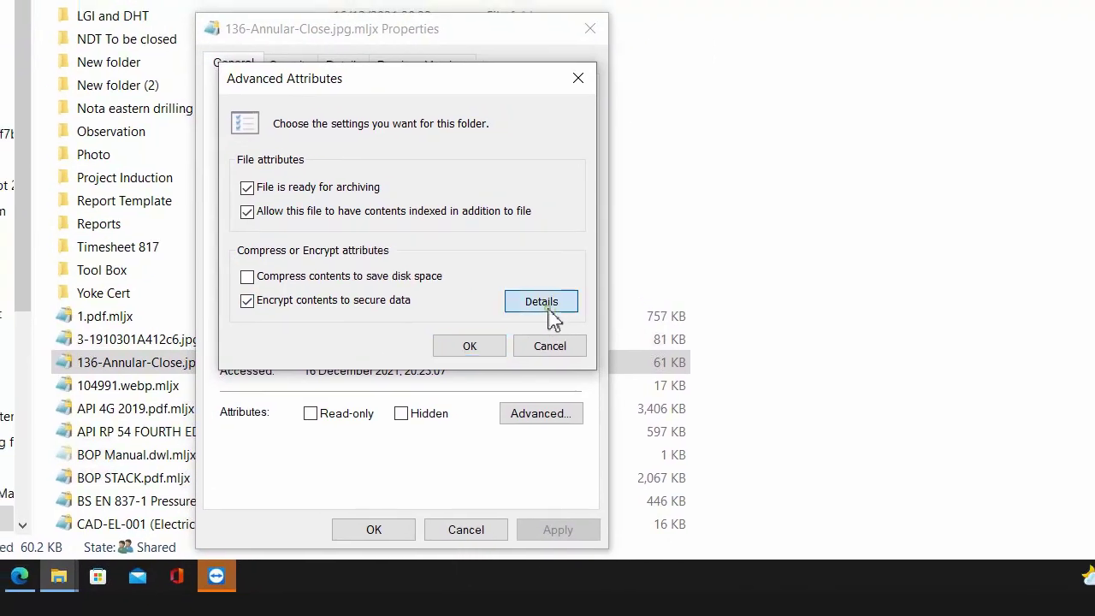
left_click(541, 302)
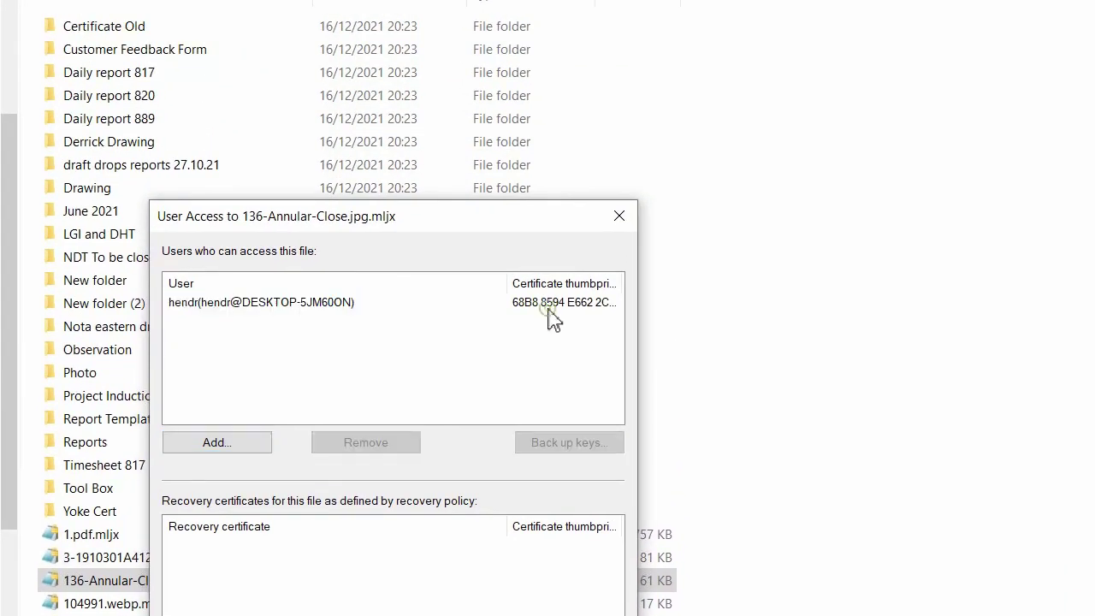
- Try to back up the encryption keys of the user listed for 136-Annular-Close.jpg.mljx
left_click(495, 302)
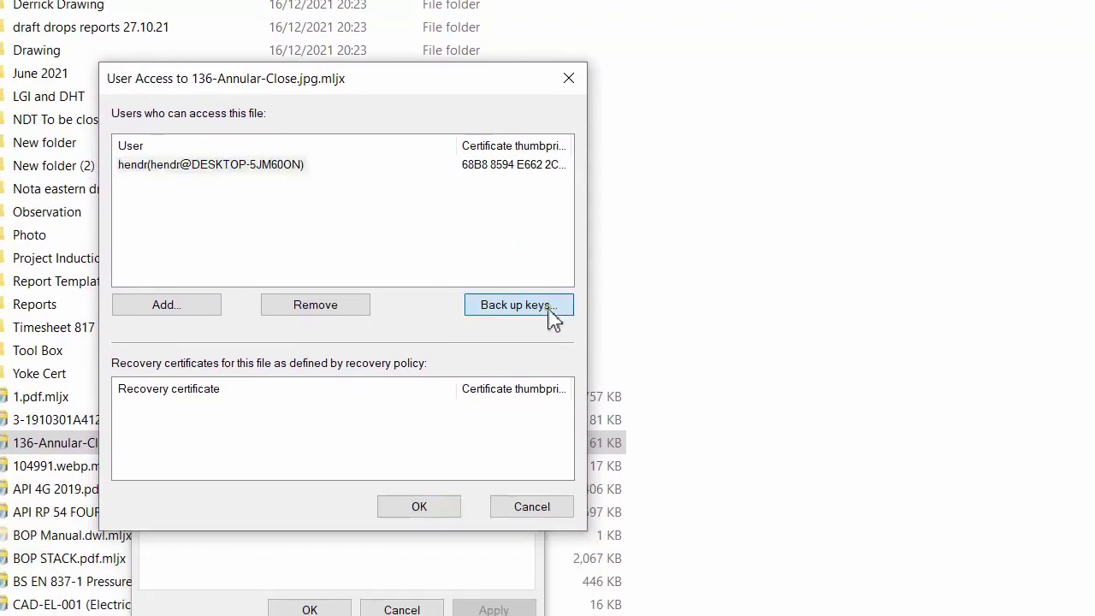
left_click(835, 457)
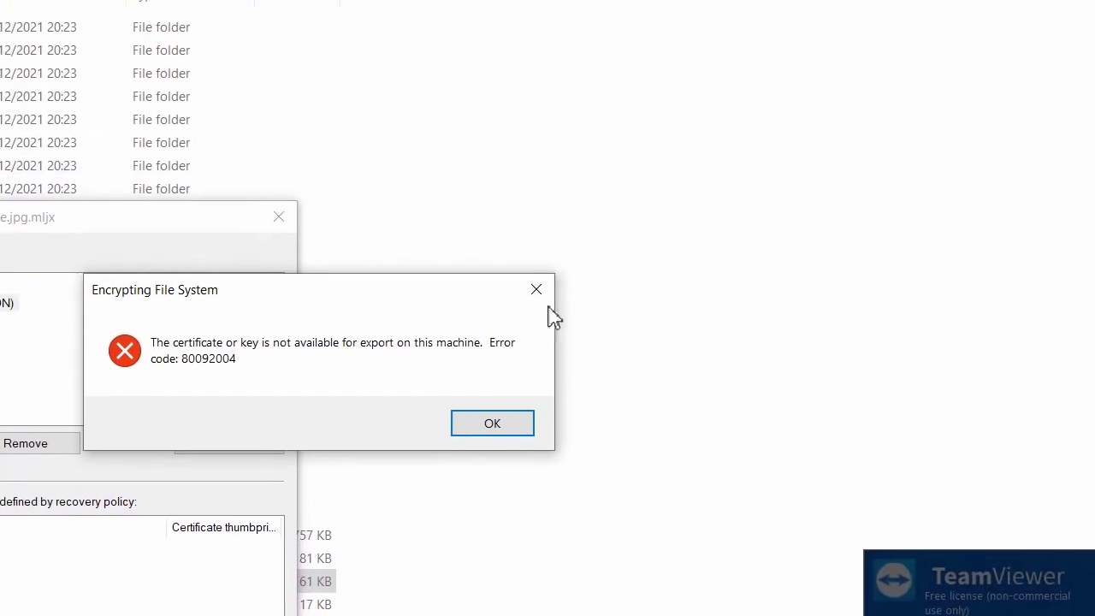
left_click(826, 152)
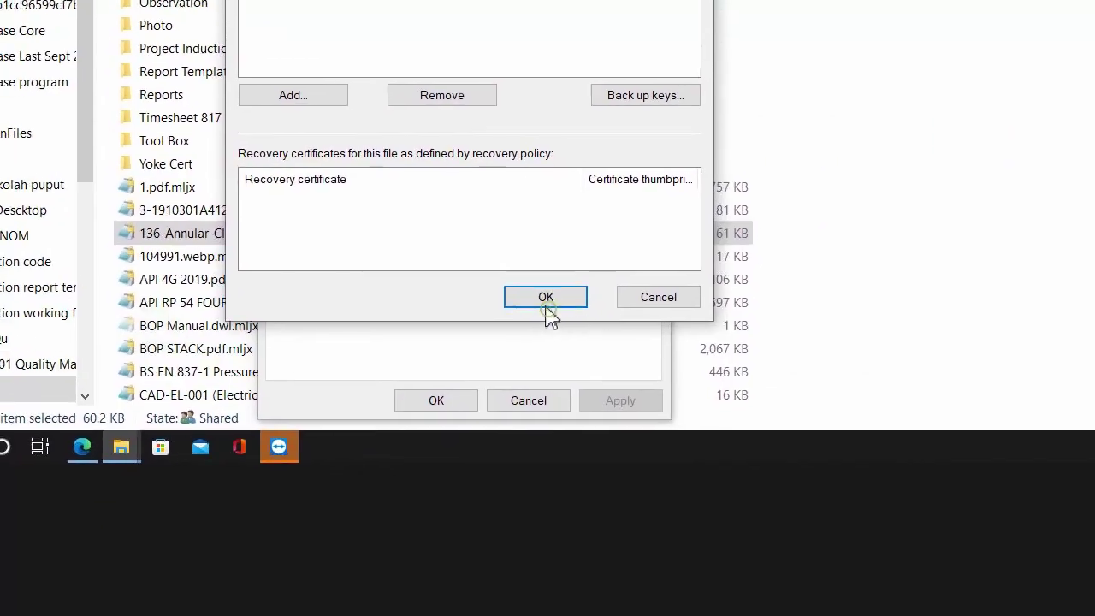
- Reopen the encryption user access details and try to add another user's certificate to 136-Annular-Close.jpg.mljx
left_click(547, 307)
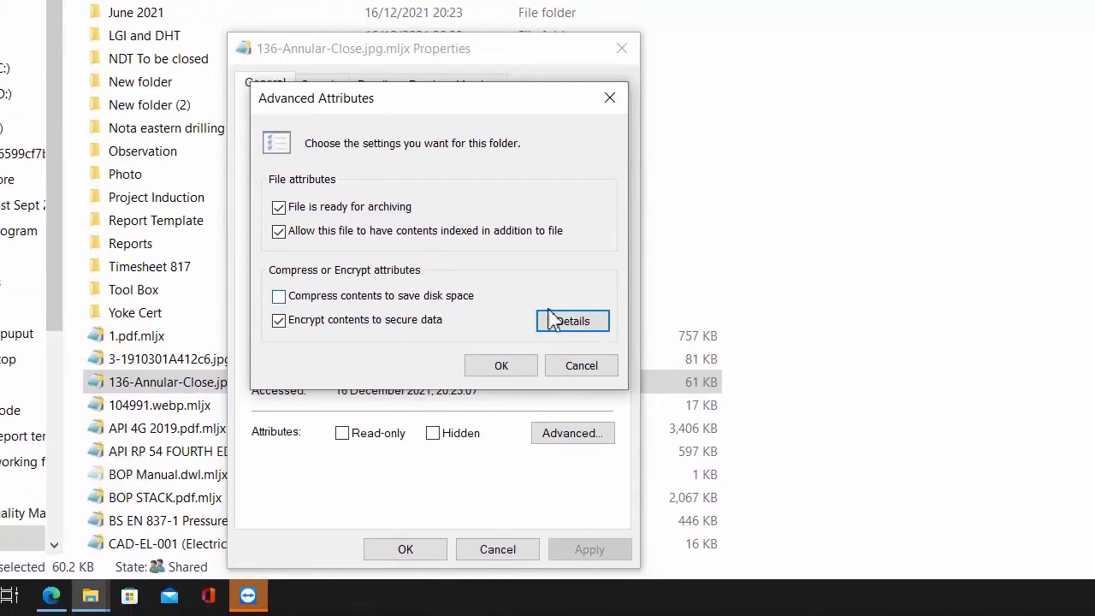
left_click(552, 319)
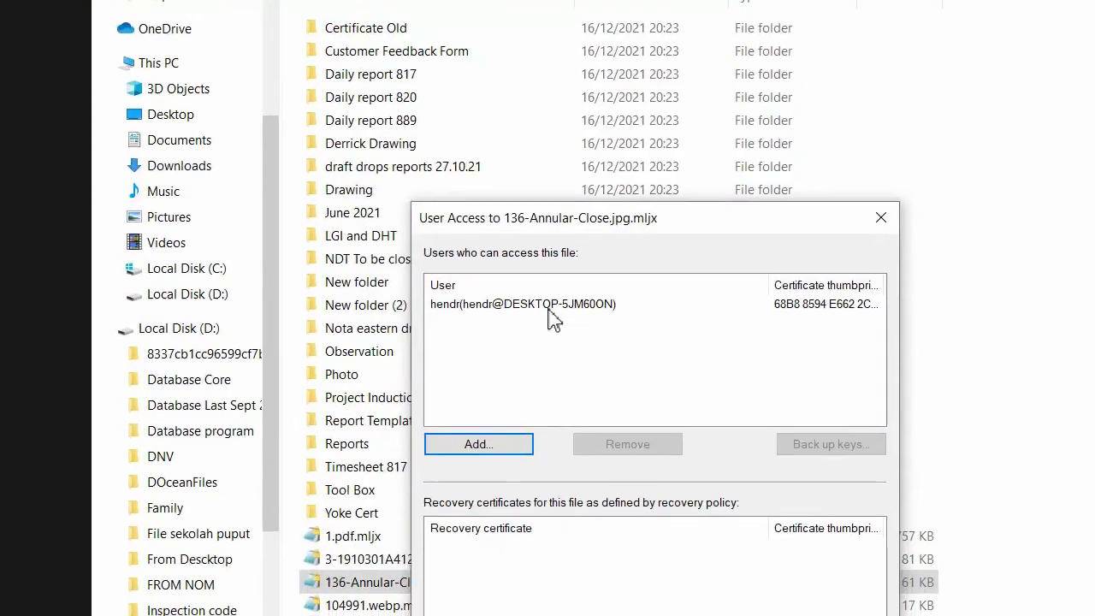
left_click(336, 114)
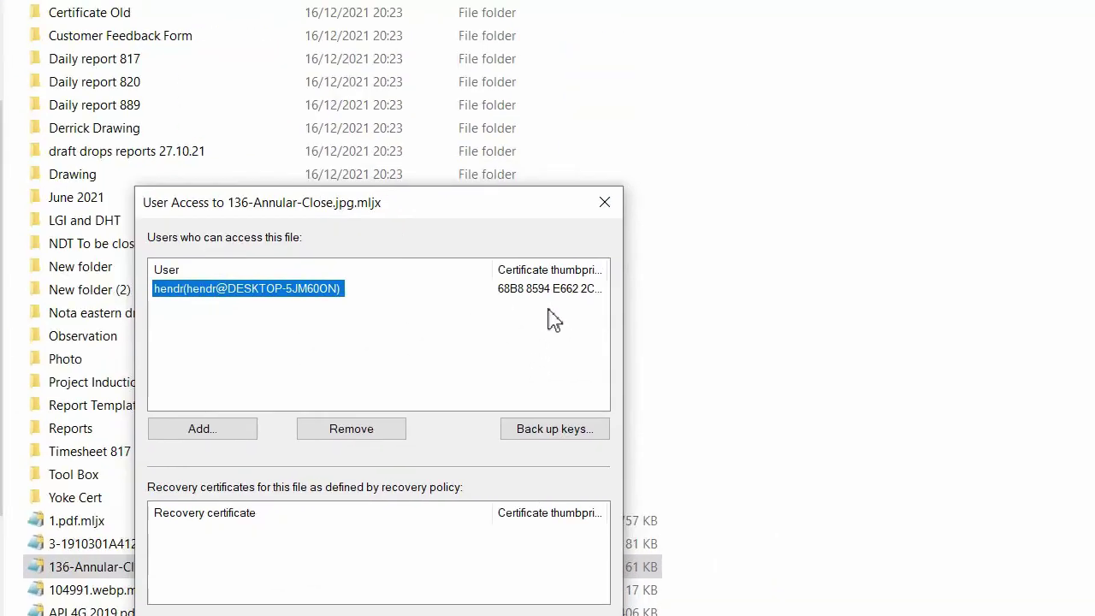
left_click(820, 319)
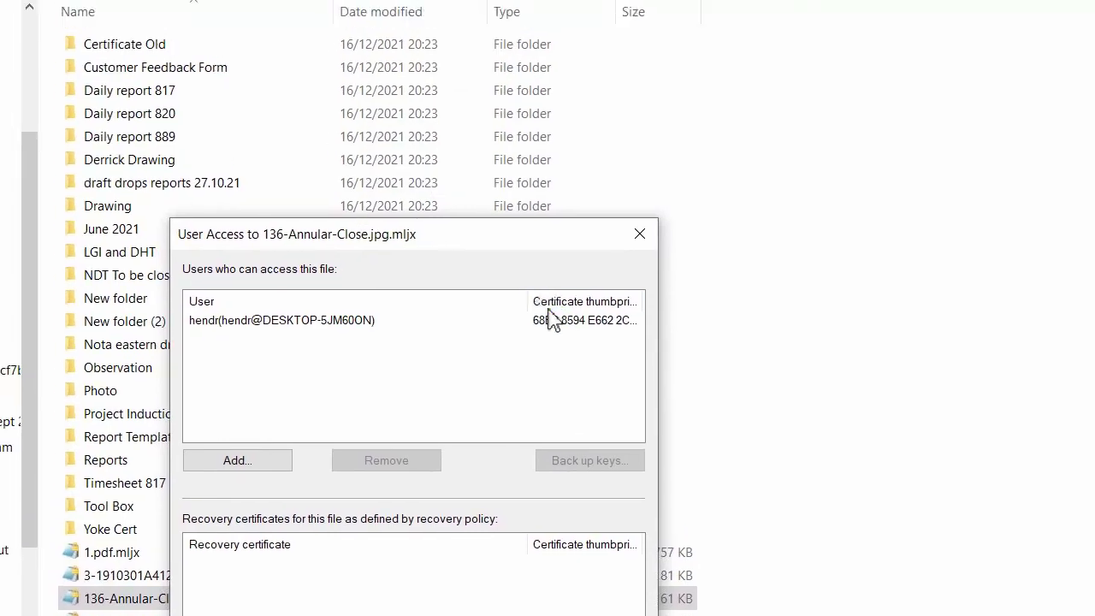
left_click(552, 321)
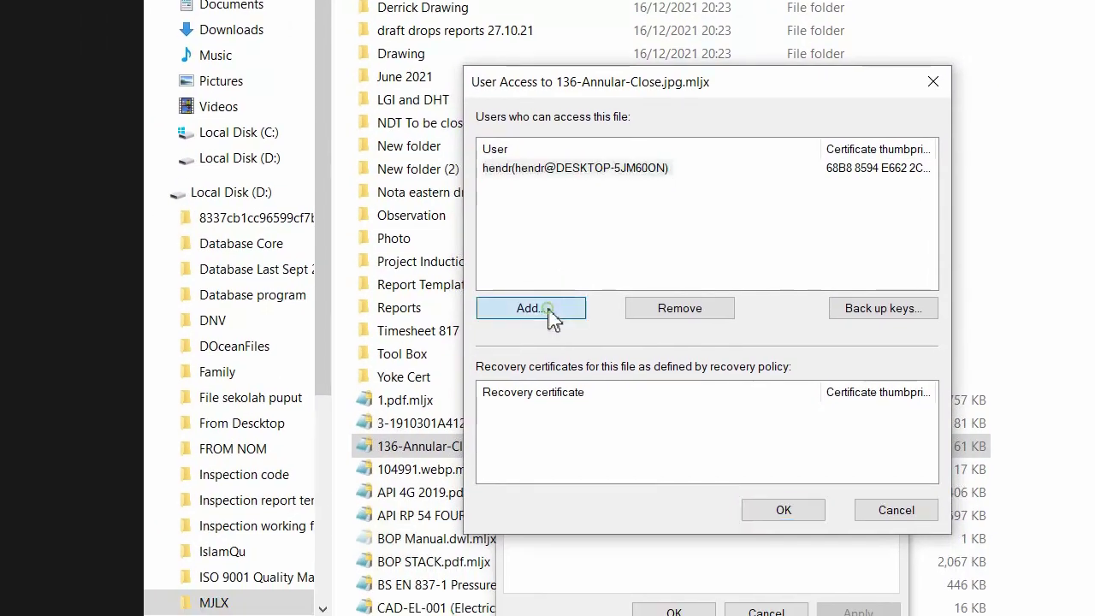
left_click(492, 455)
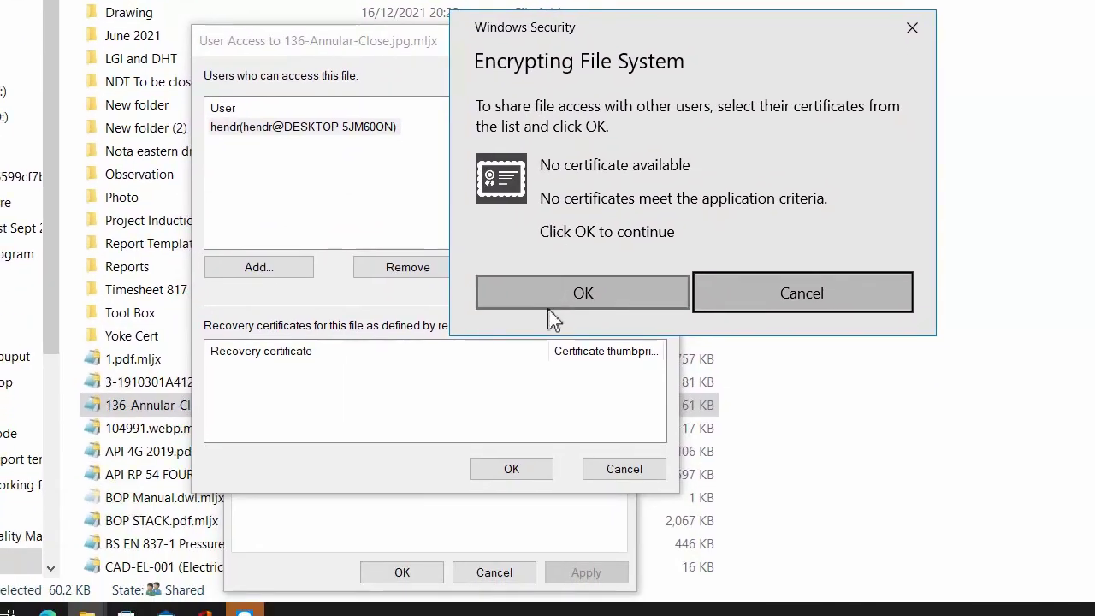
left_click(575, 493)
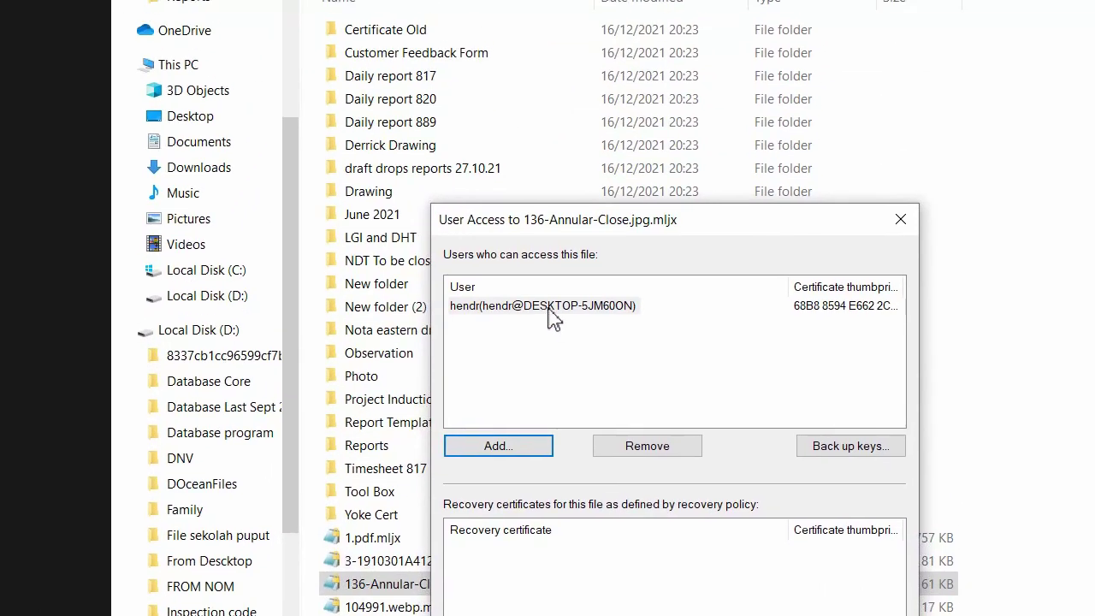
left_click(306, 144)
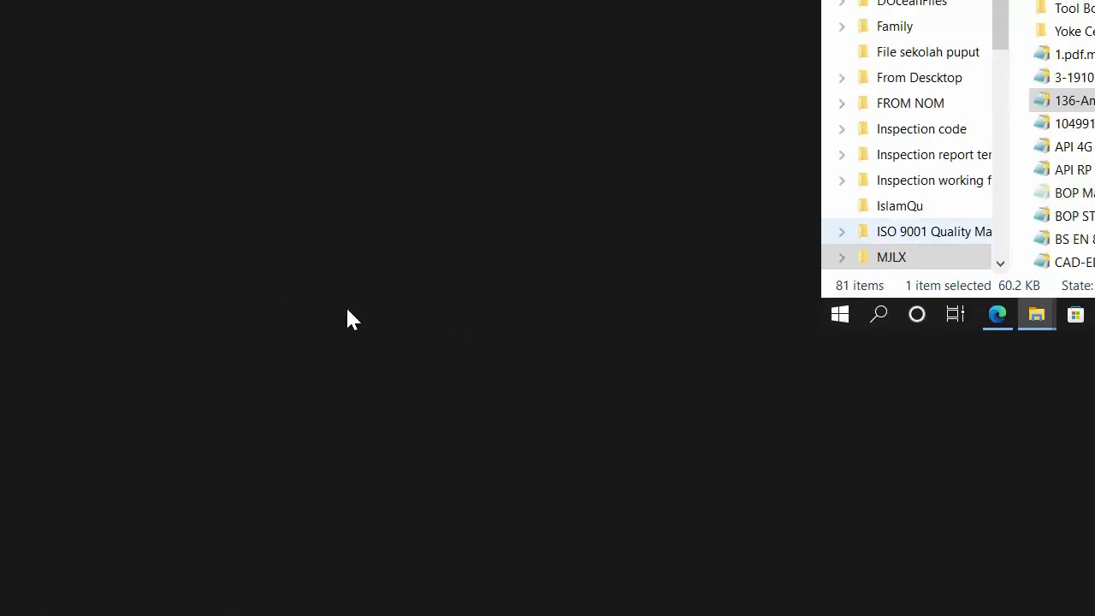
- Switch to WhatsApp to read the customer's account of how the files became locked and look through the chat list
left_click(1094, 615)
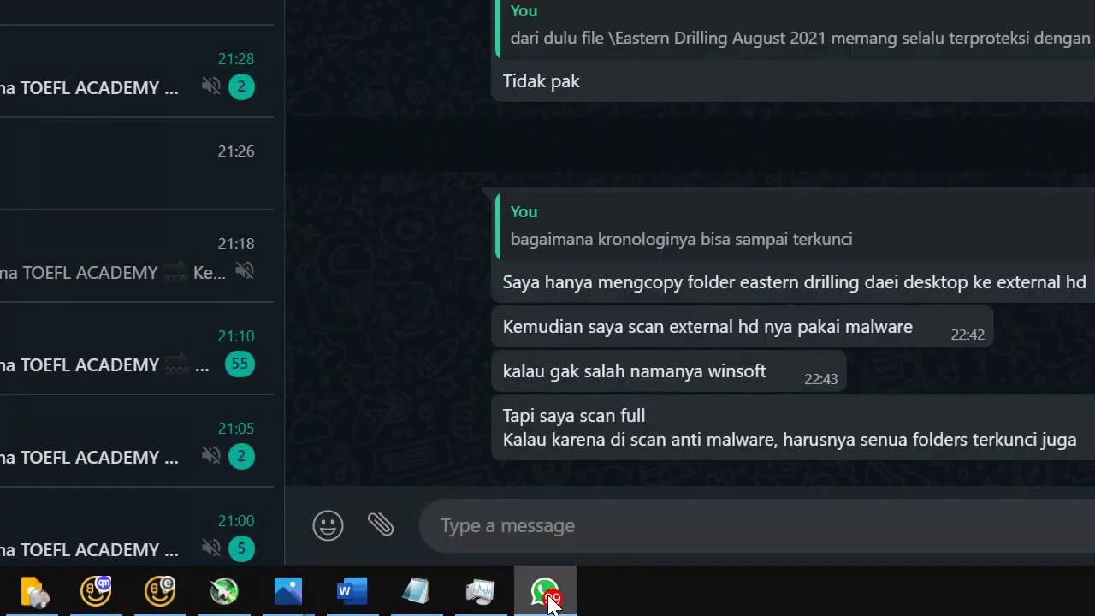
mouse_move(480, 590)
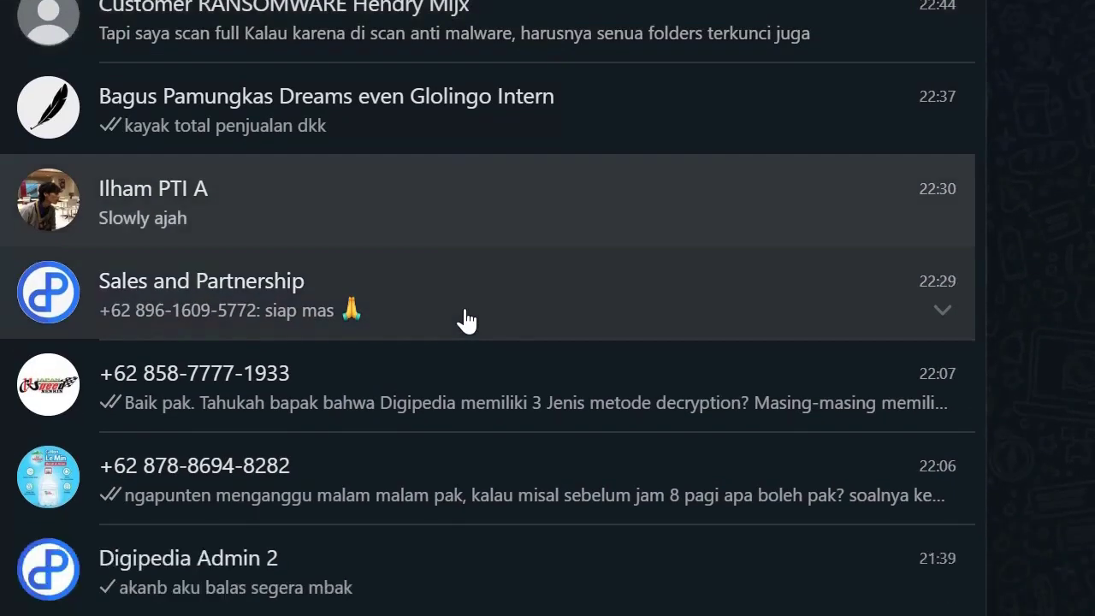
left_click(465, 309)
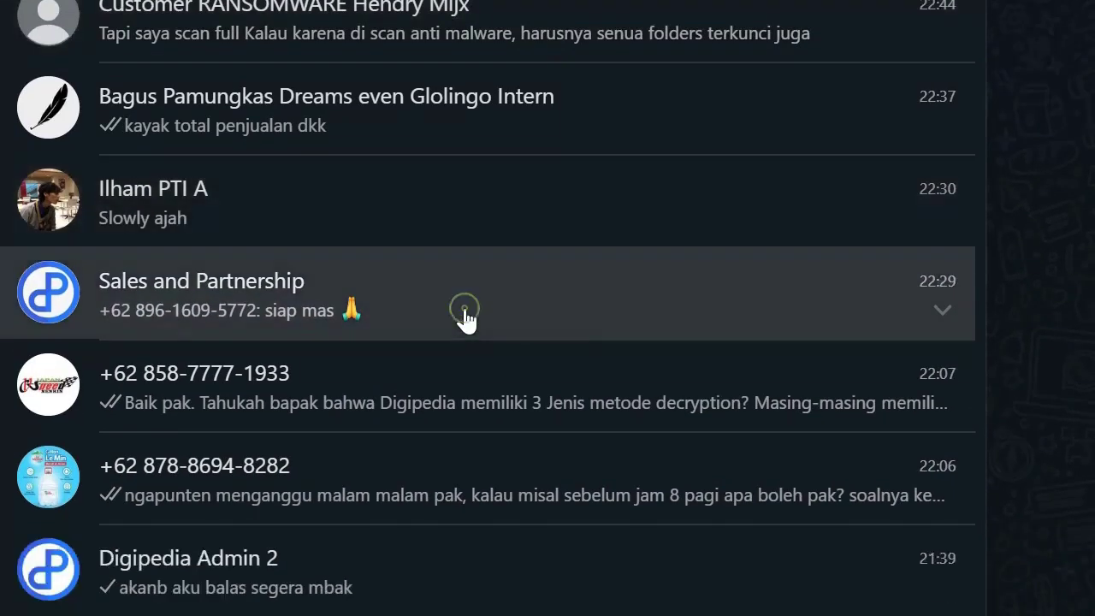
scroll(465, 312, "down", 5)
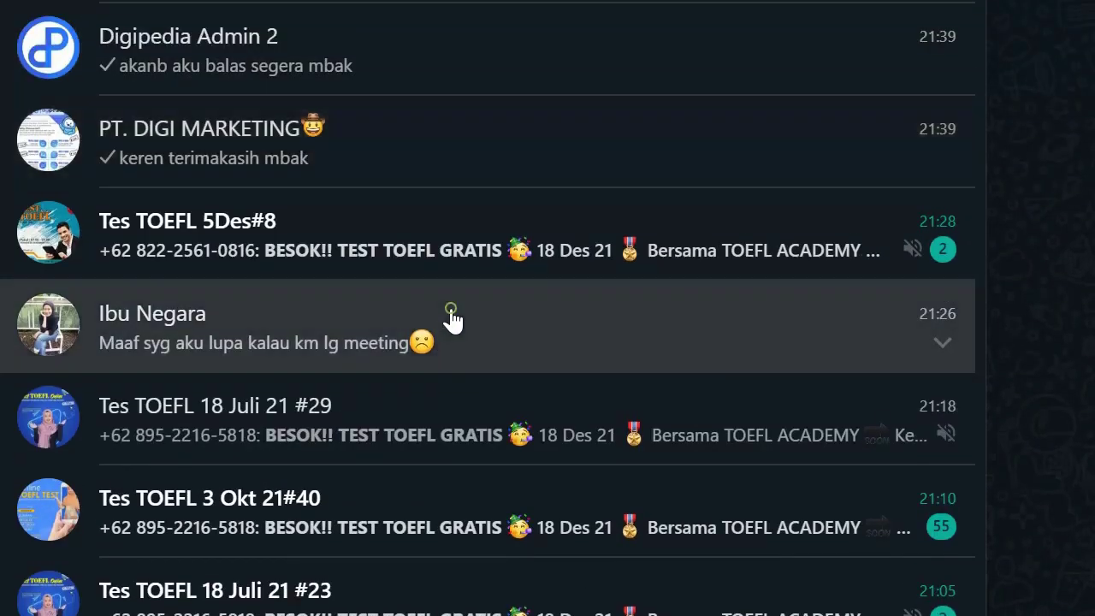
left_click(454, 320)
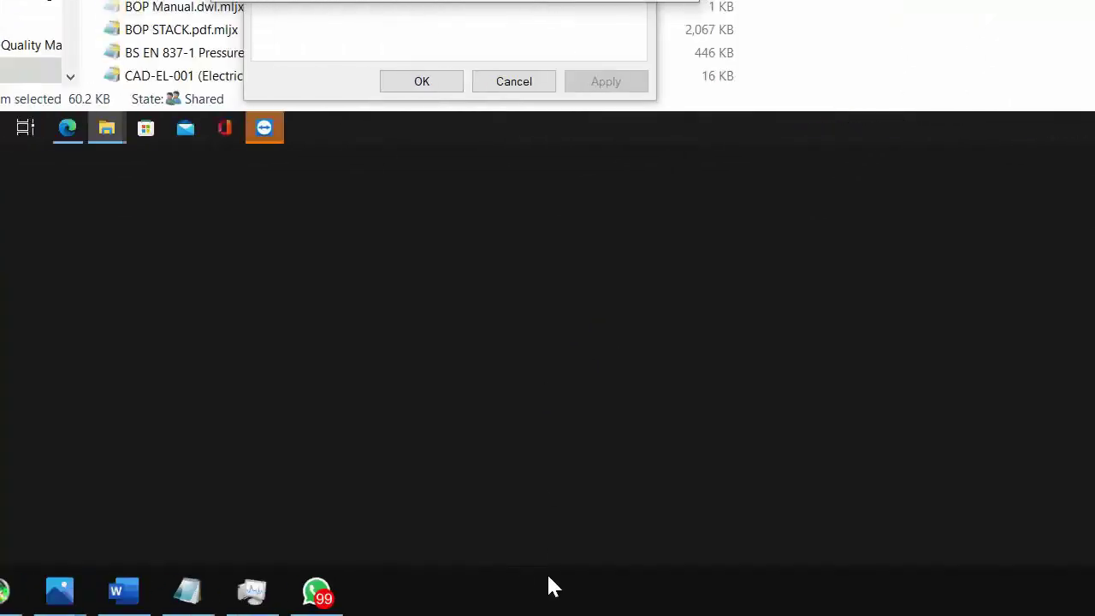
left_click(317, 590)
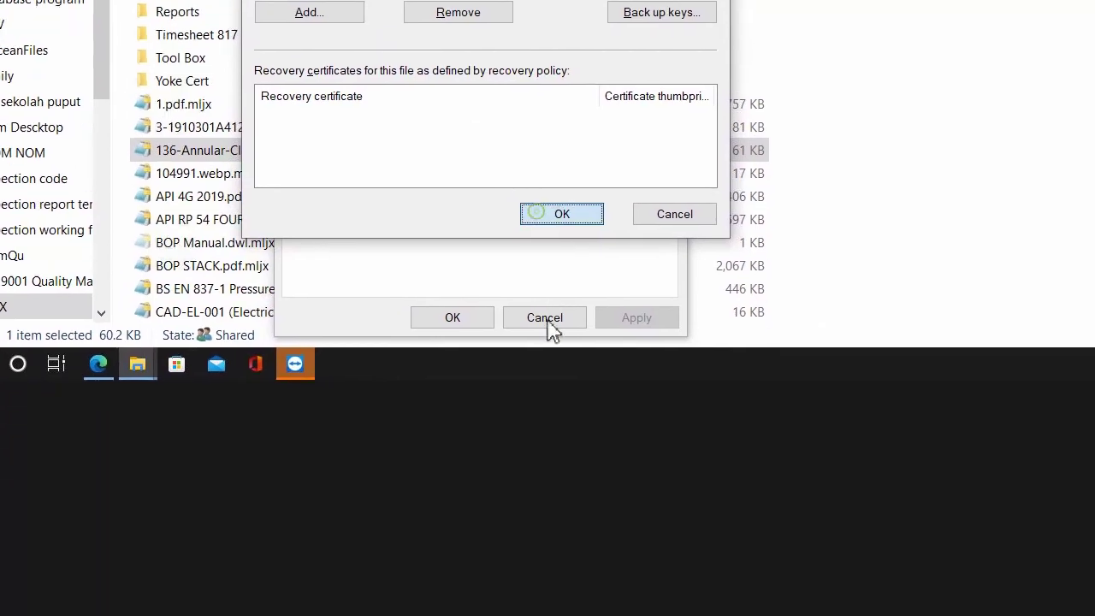
- Close the encryption dialogs and review the general and security properties of 136-Annular-Close.jpg.mljx
left_click(555, 314)
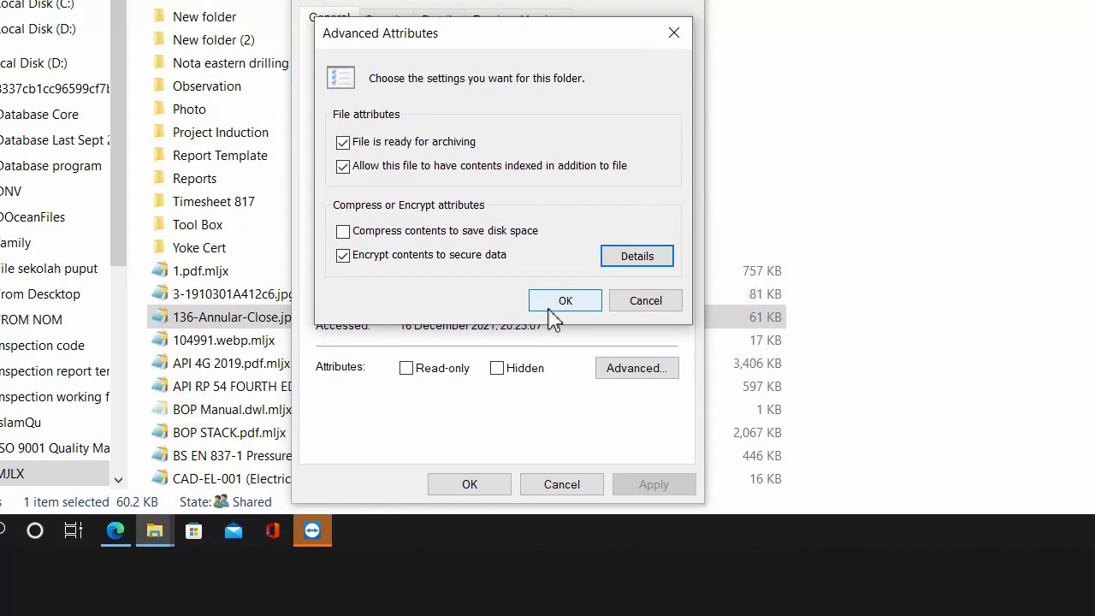
left_click(565, 301)
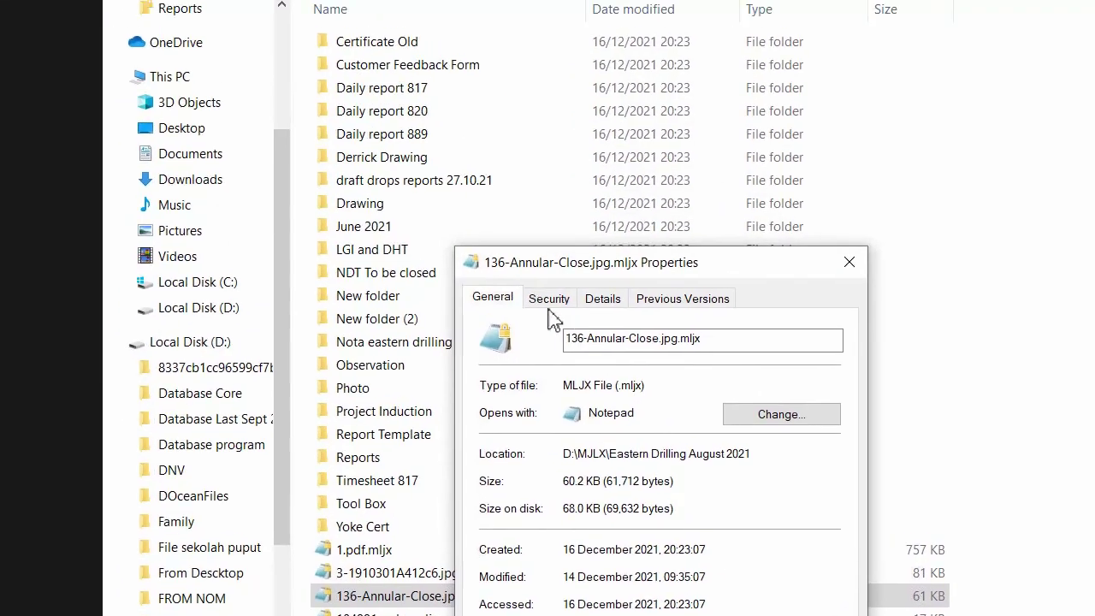
left_click(383, 19)
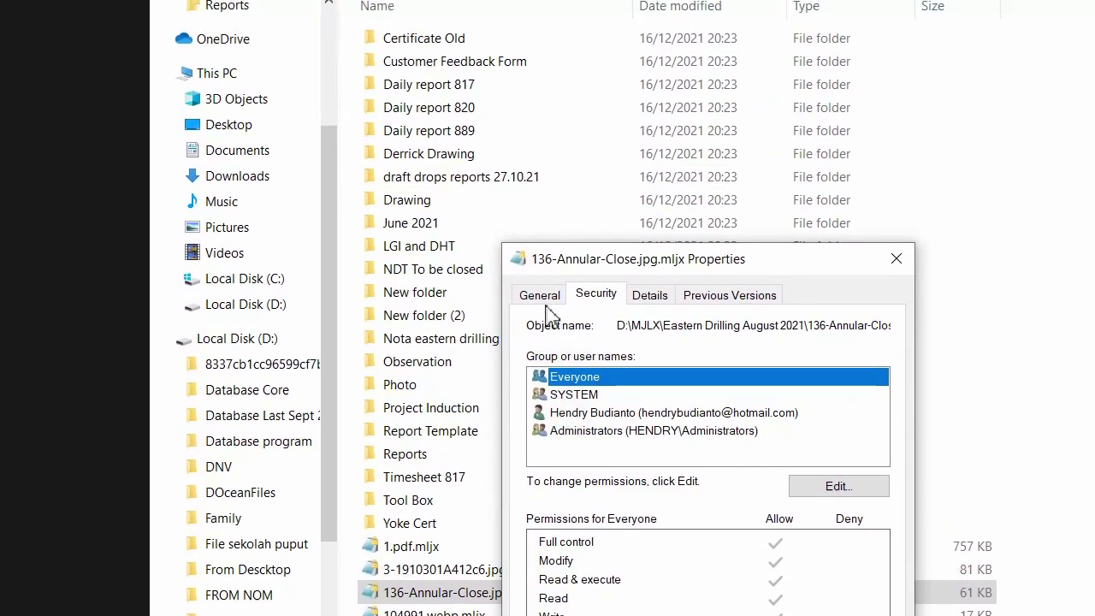
left_click(400, 162)
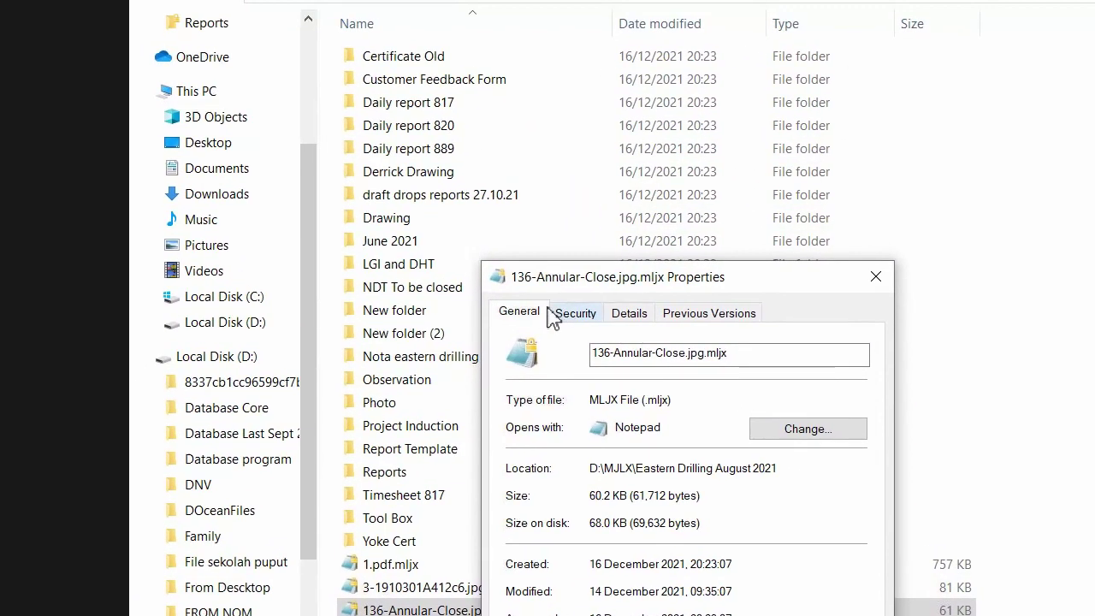
left_click(576, 313)
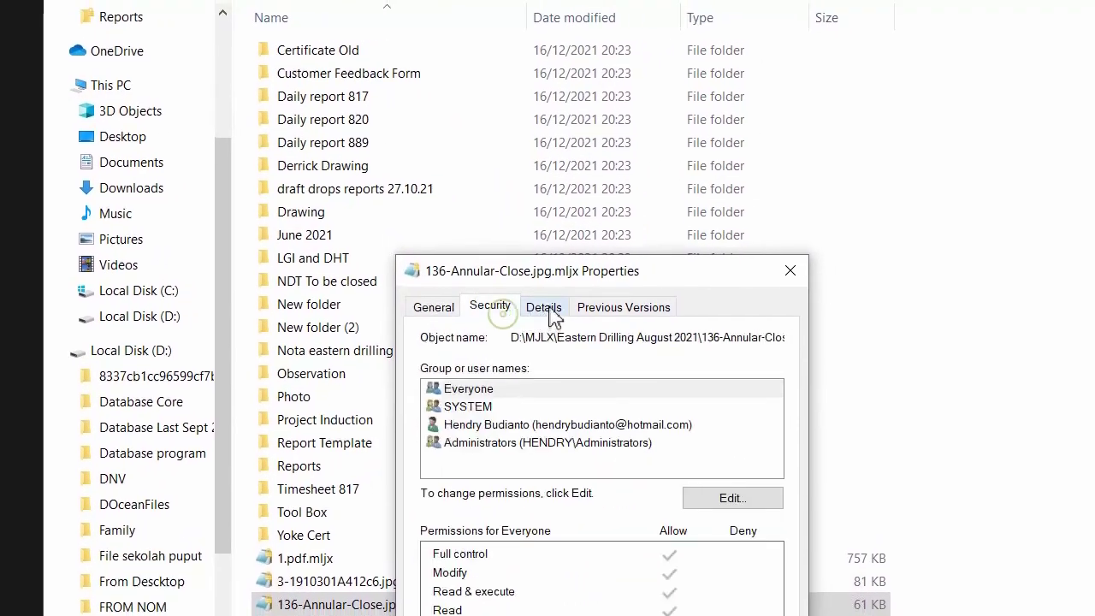
left_click(628, 313)
left_click(710, 313)
left_click(453, 311)
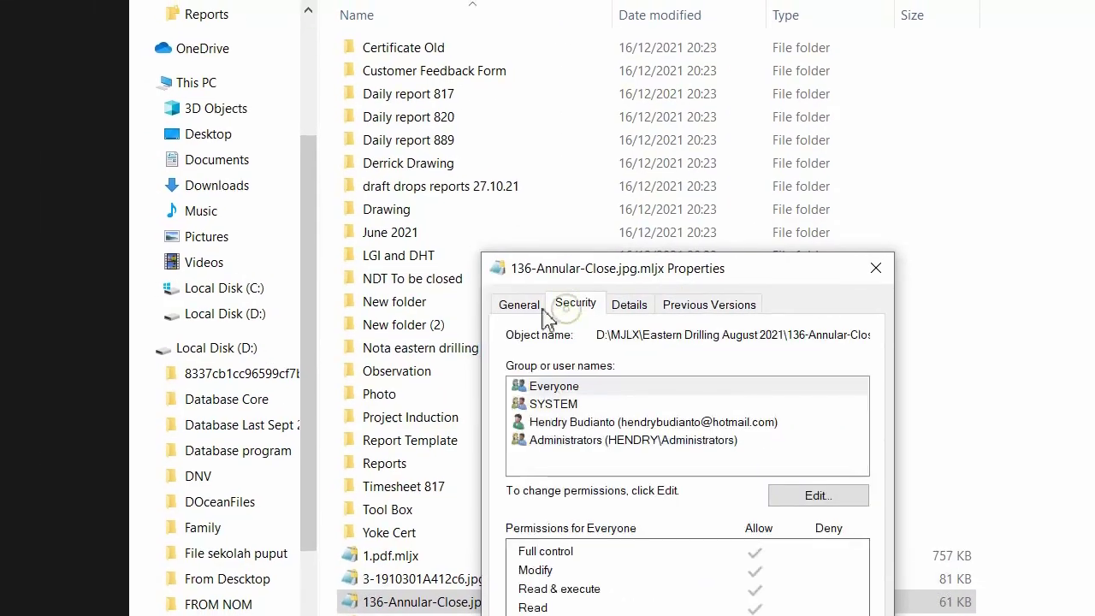
left_click(397, 310)
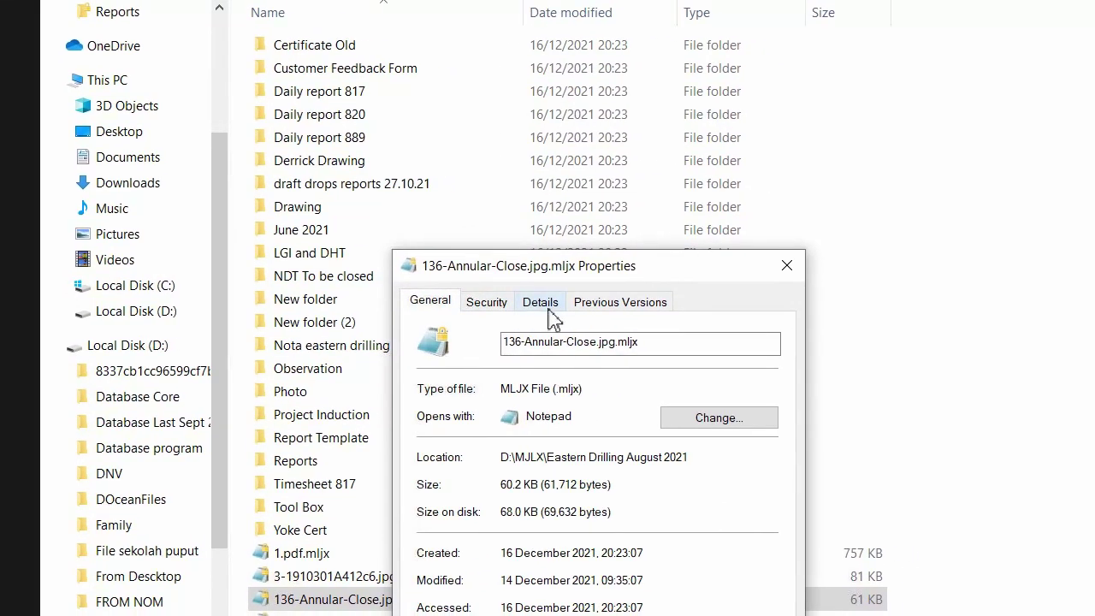
left_click(649, 305)
left_click(729, 305)
- Return to the encryption user access list of 136-Annular-Close.jpg.mljx and retry adding a user certificate
left_click(487, 296)
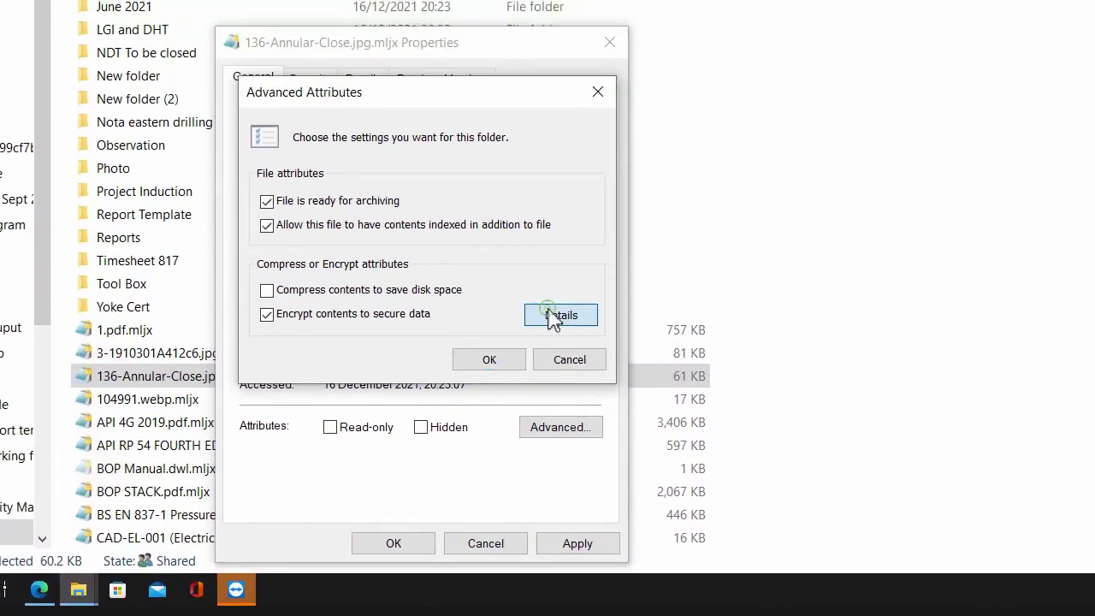
left_click(541, 201)
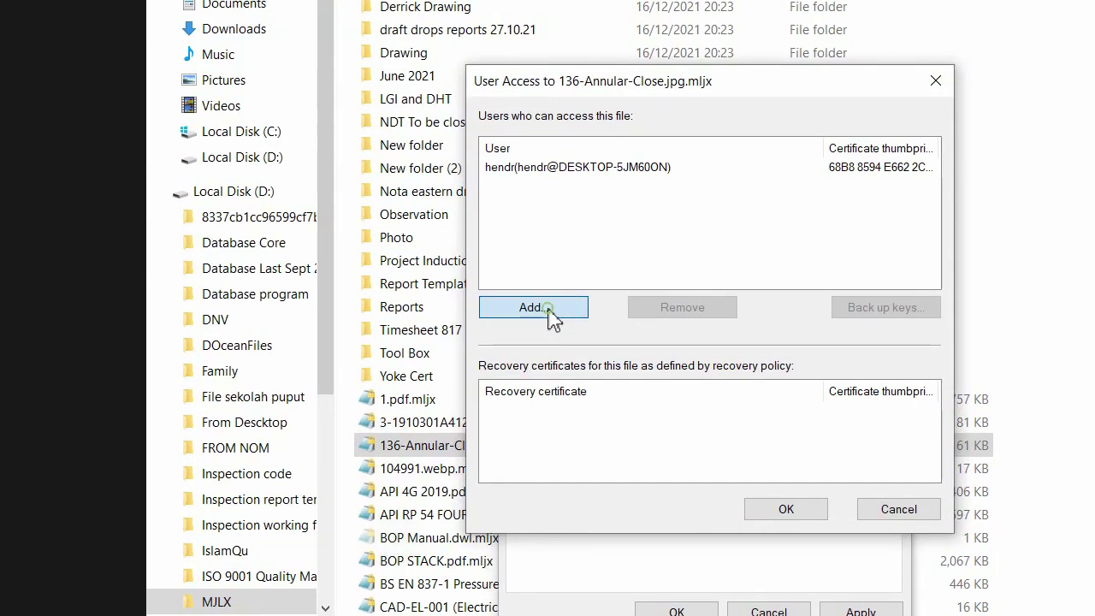
left_click(309, 124)
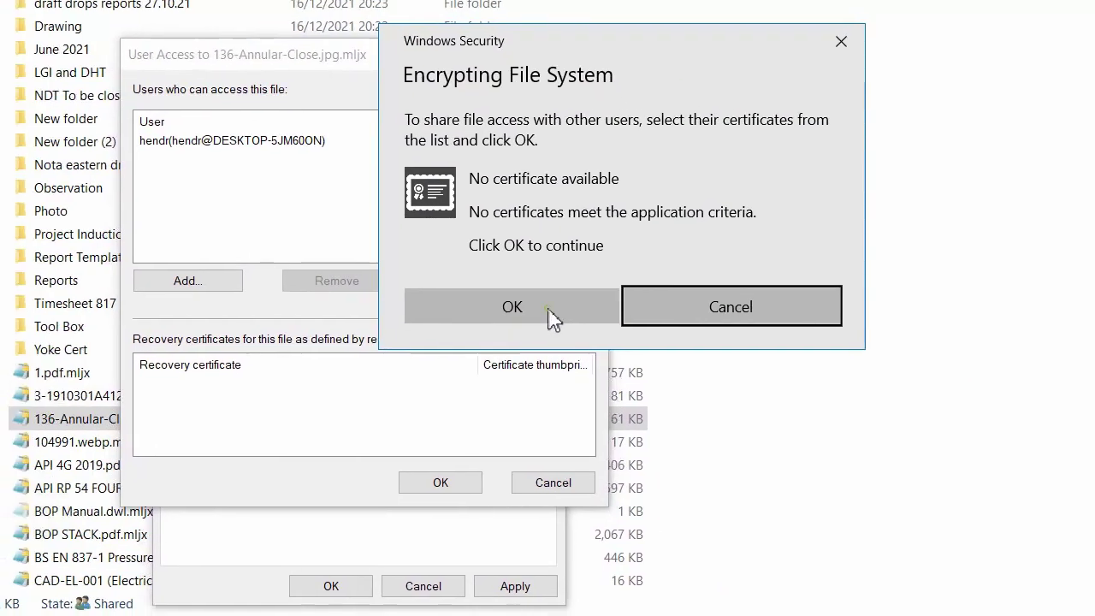
left_click(857, 312)
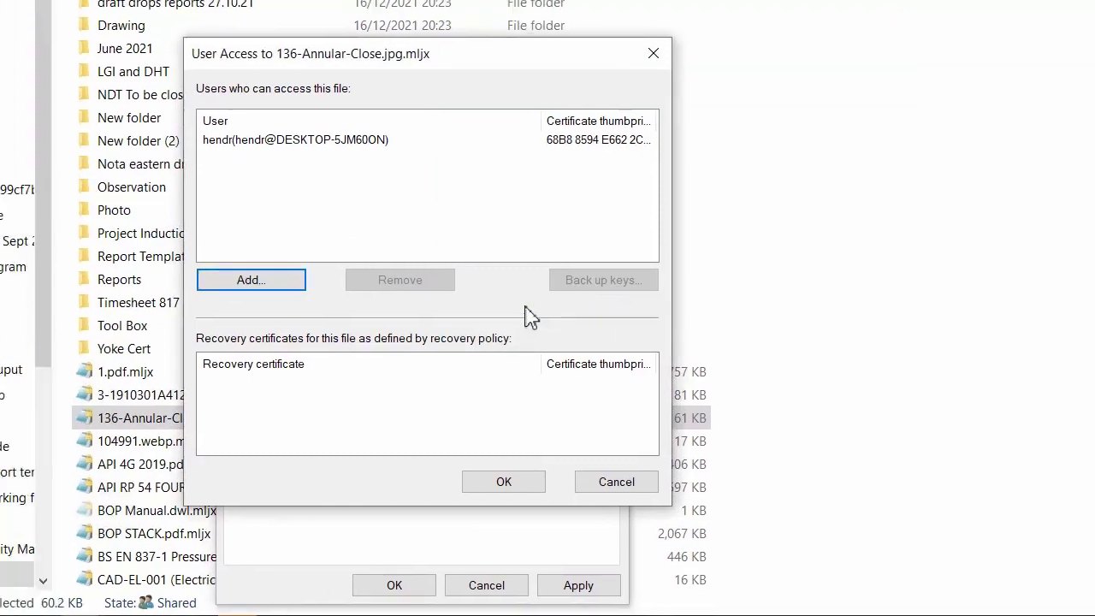